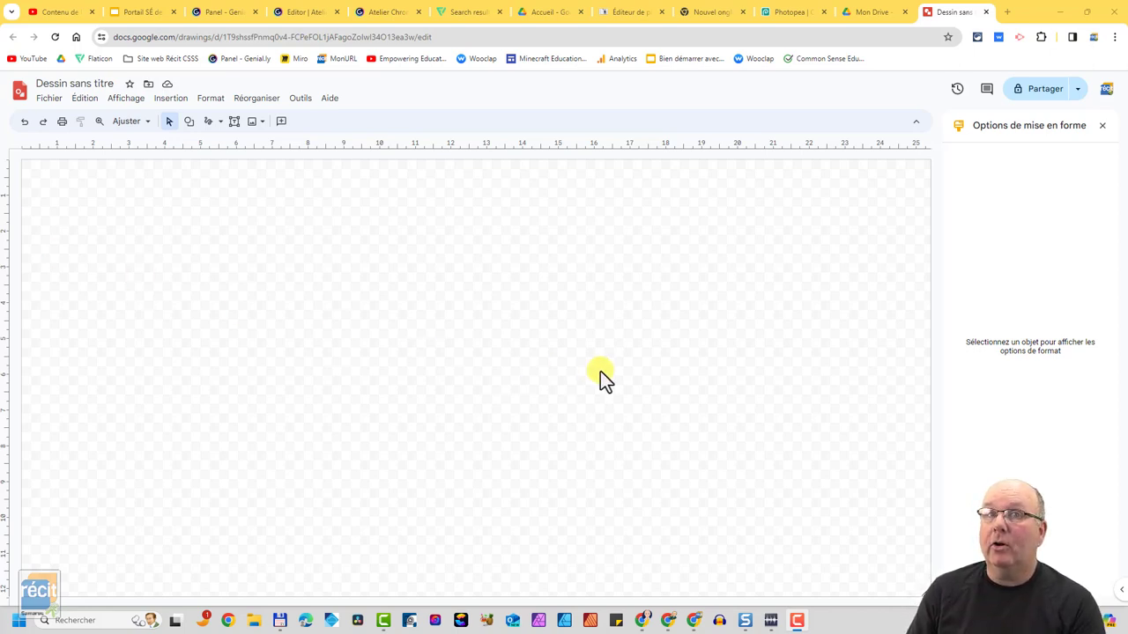
- Insert the city-skyline photo from the computer onto the blank drawing
{"action": "left_click", "coordinate": [254, 123]}
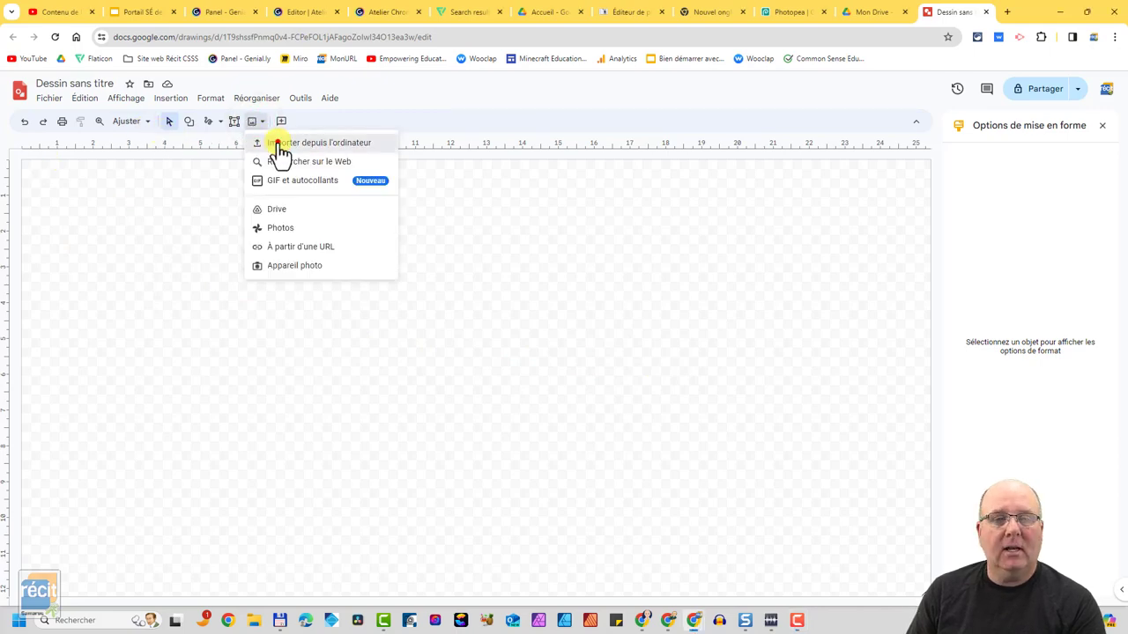
{"action": "left_click", "coordinate": [278, 150]}
{"action": "double_click", "coordinate": [245, 126]}
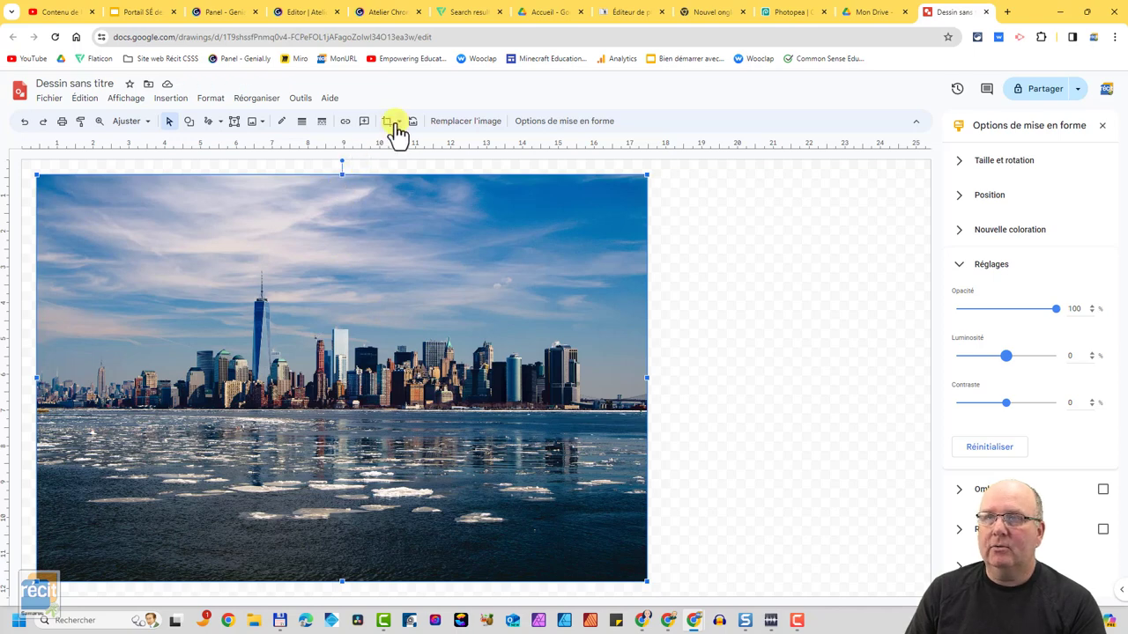
- Crop the photo's top, bottom water, left side and a bit of the right, leaving a narrow strip of buildings
{"action": "double_click", "coordinate": [404, 304]}
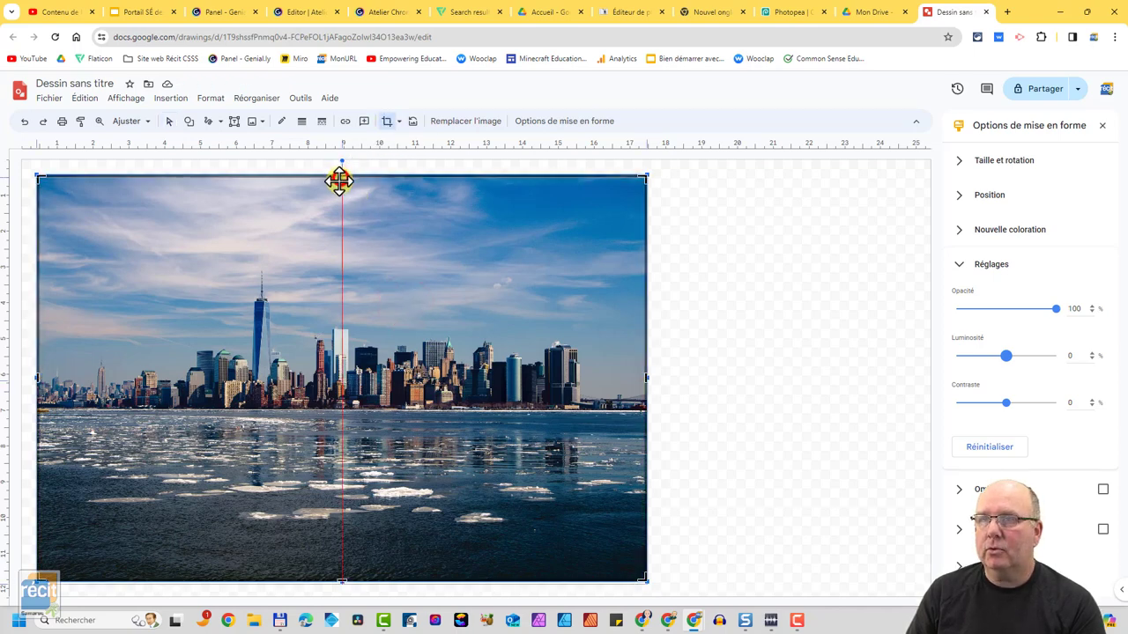
{"action": "left_click_drag", "start_coordinate": [341, 176], "coordinate": [343, 245]}
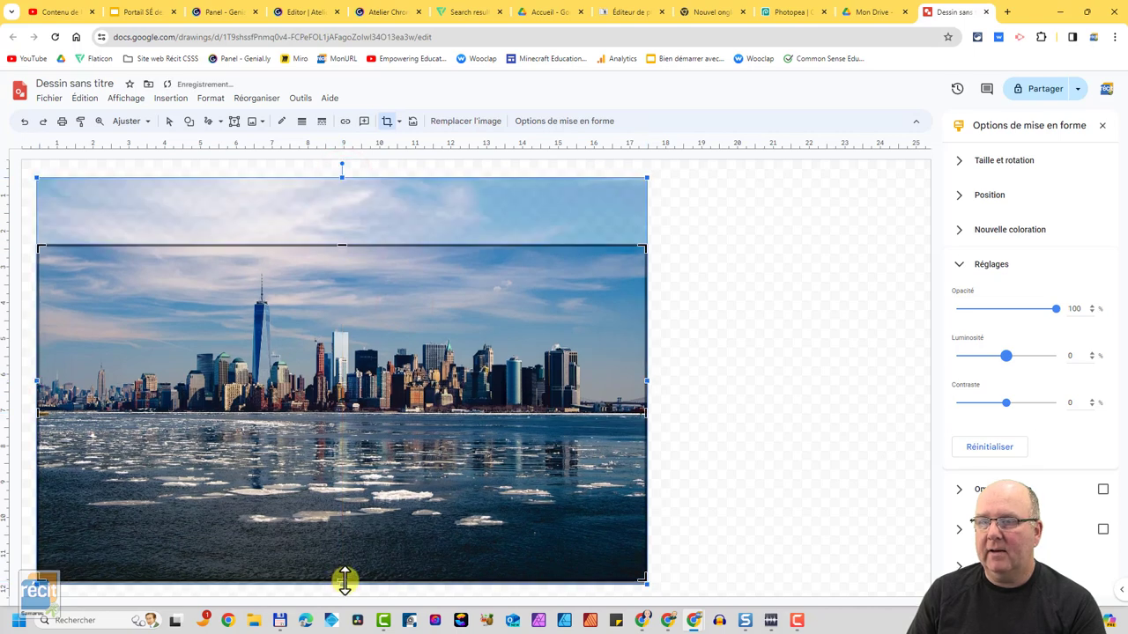
{"action": "left_click_drag", "start_coordinate": [345, 579], "coordinate": [346, 432]}
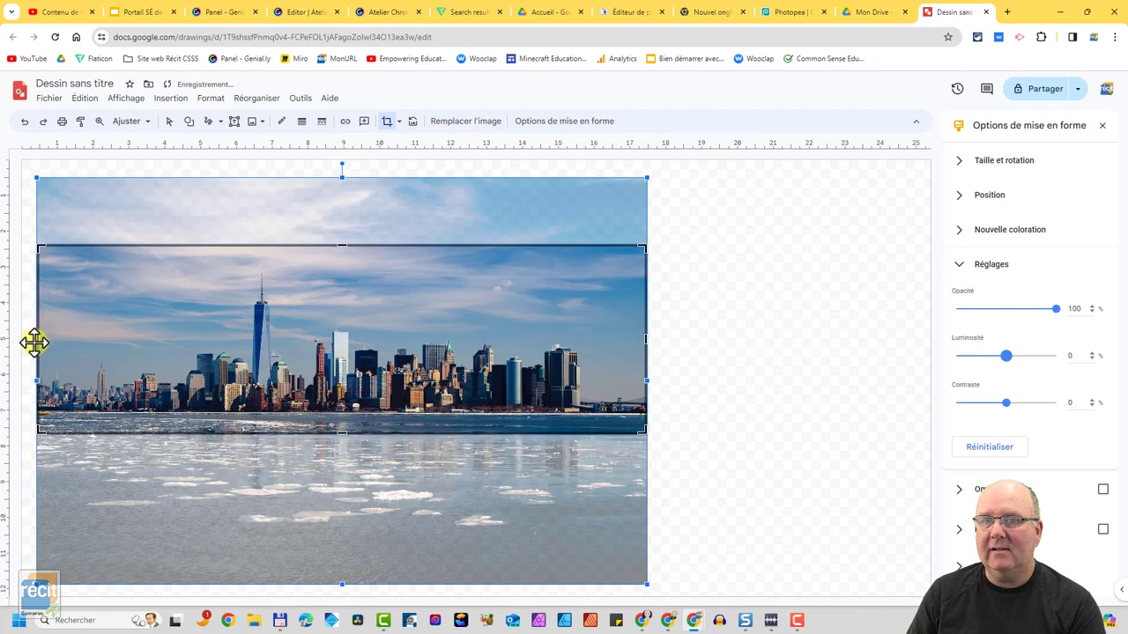
{"action": "left_click_drag", "start_coordinate": [37, 338], "coordinate": [141, 338]}
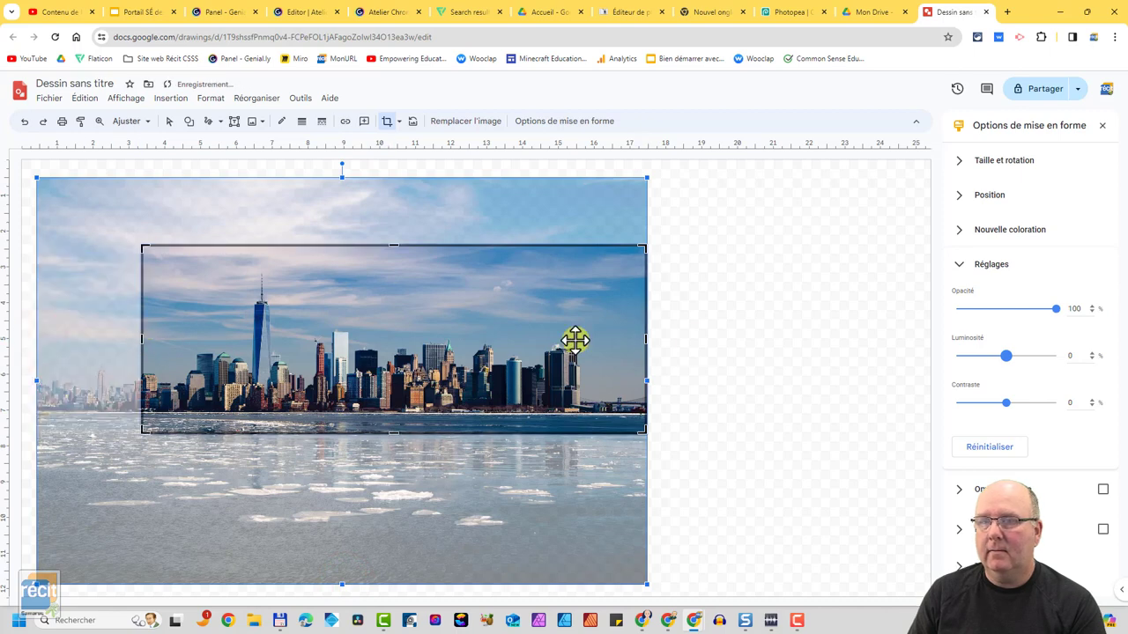
{"action": "left_click_drag", "start_coordinate": [645, 339], "coordinate": [598, 339]}
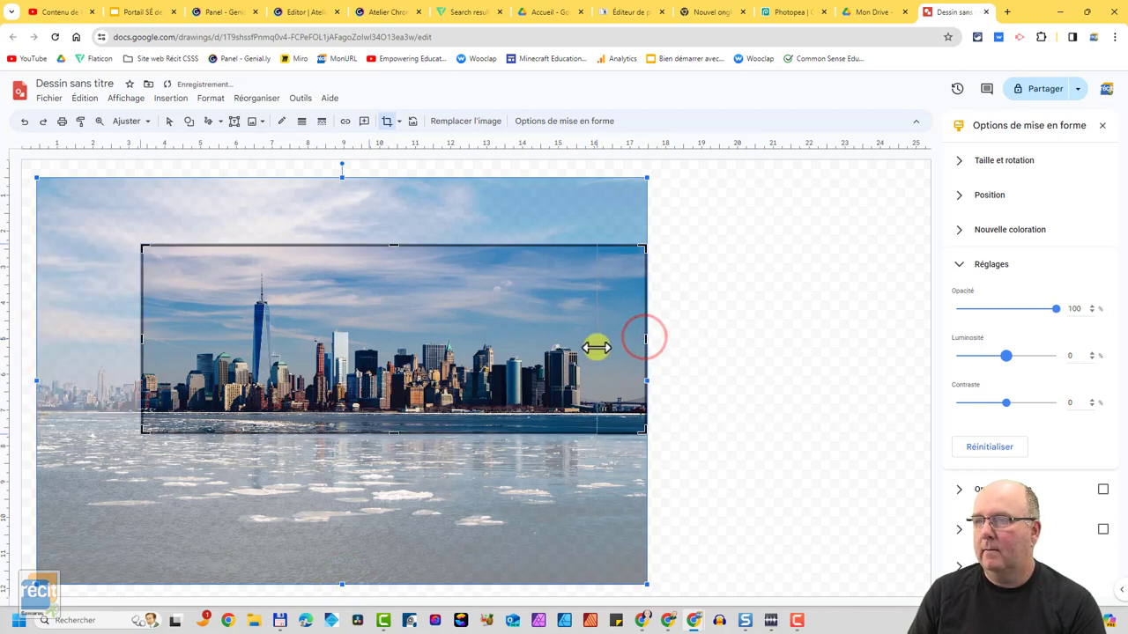
{"action": "left_click", "coordinate": [695, 351]}
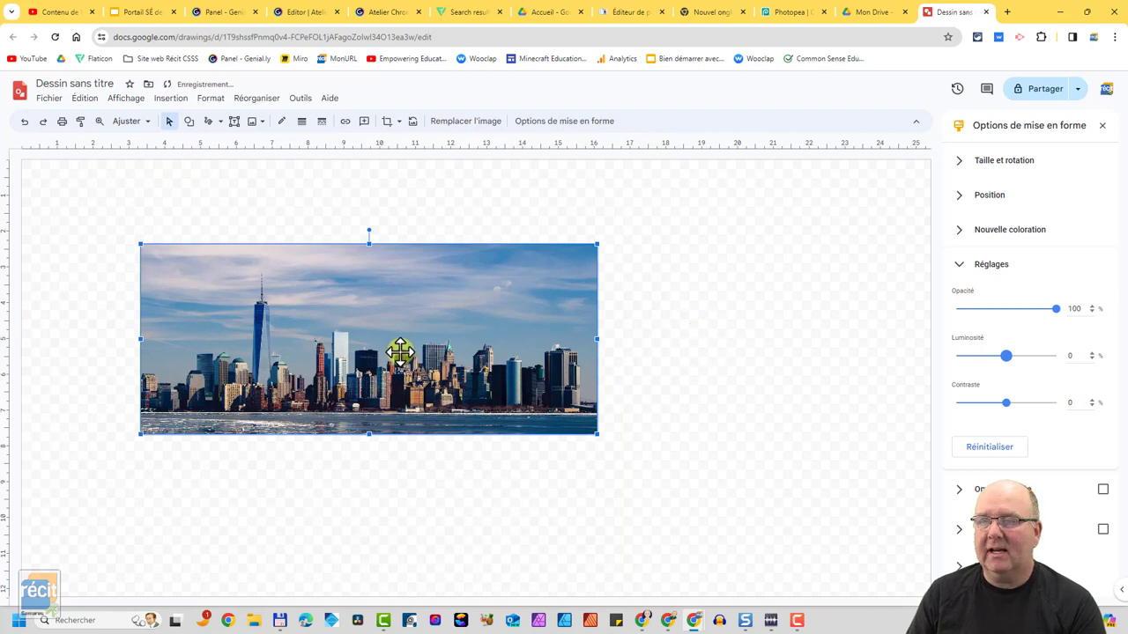
- Move the cropped strip up-left, enlarge it, and tilt it slightly clockwise
{"action": "left_click_drag", "start_coordinate": [402, 347], "coordinate": [318, 292]}
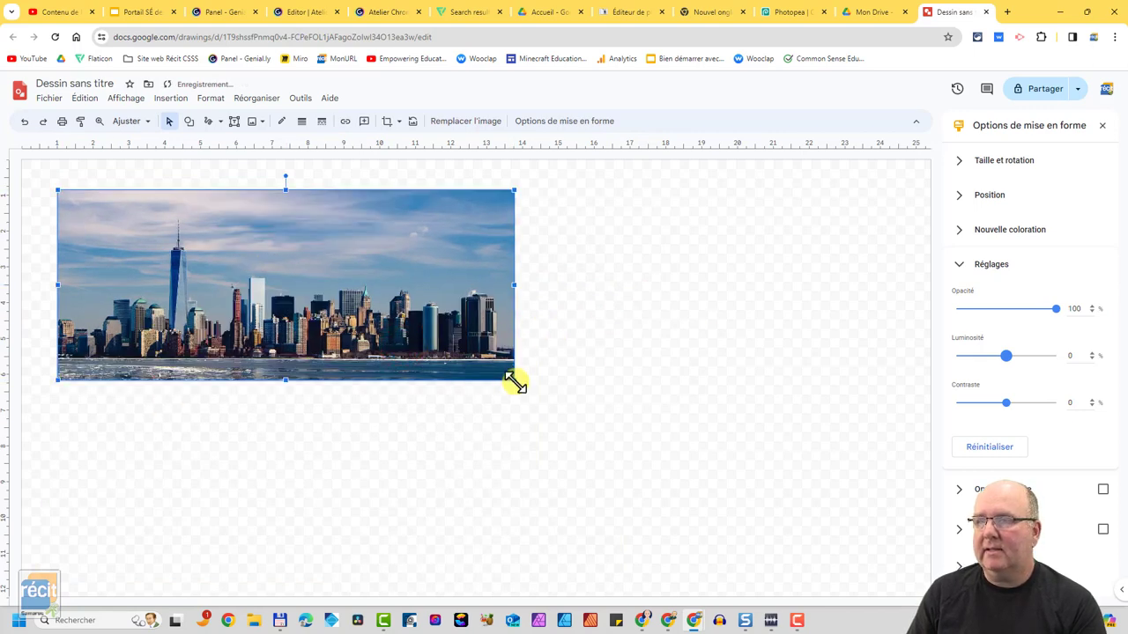
{"action": "left_click_drag", "start_coordinate": [515, 380], "coordinate": [648, 436]}
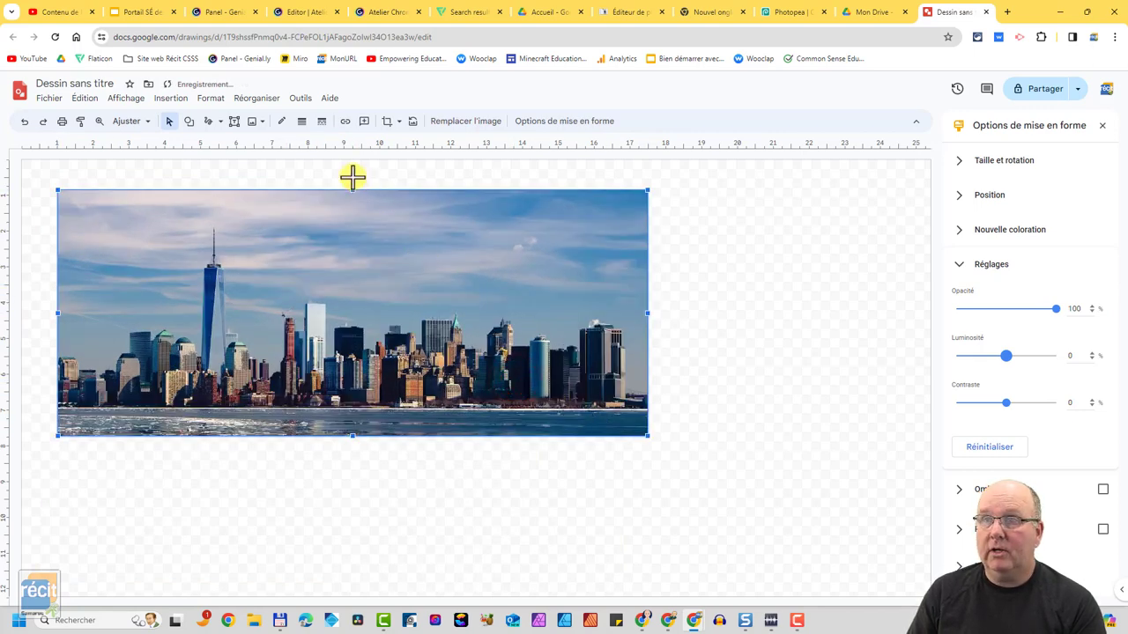
{"action": "left_click_drag", "start_coordinate": [353, 177], "coordinate": [357, 177]}
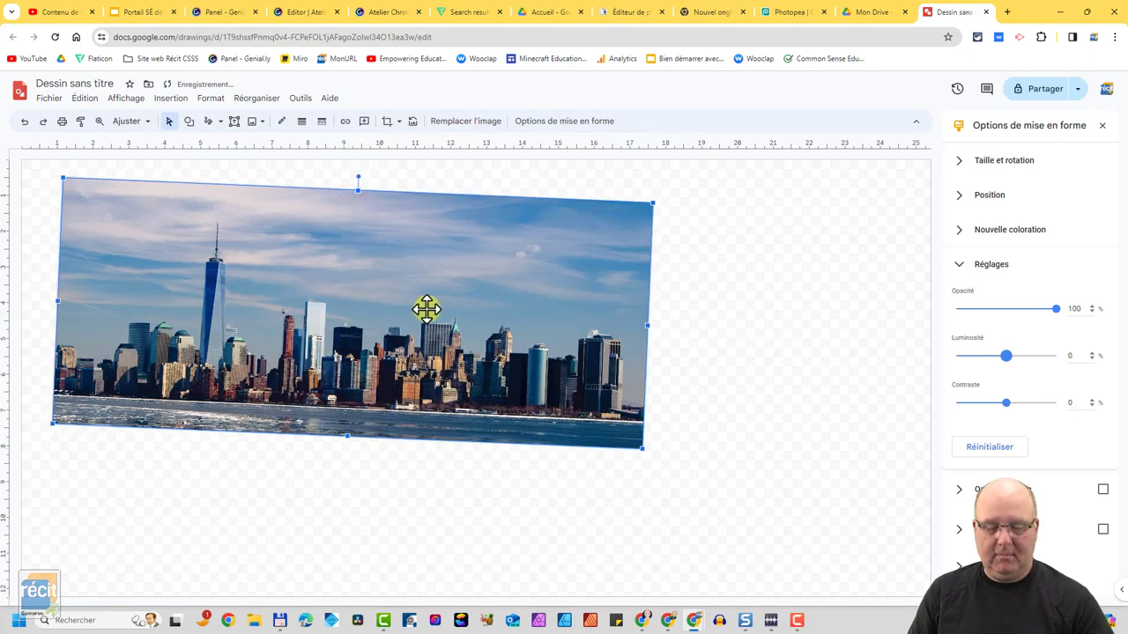
{"action": "left_click_drag", "start_coordinate": [427, 308], "coordinate": [586, 381]}
{"action": "key", "text": "ctrl+z"}
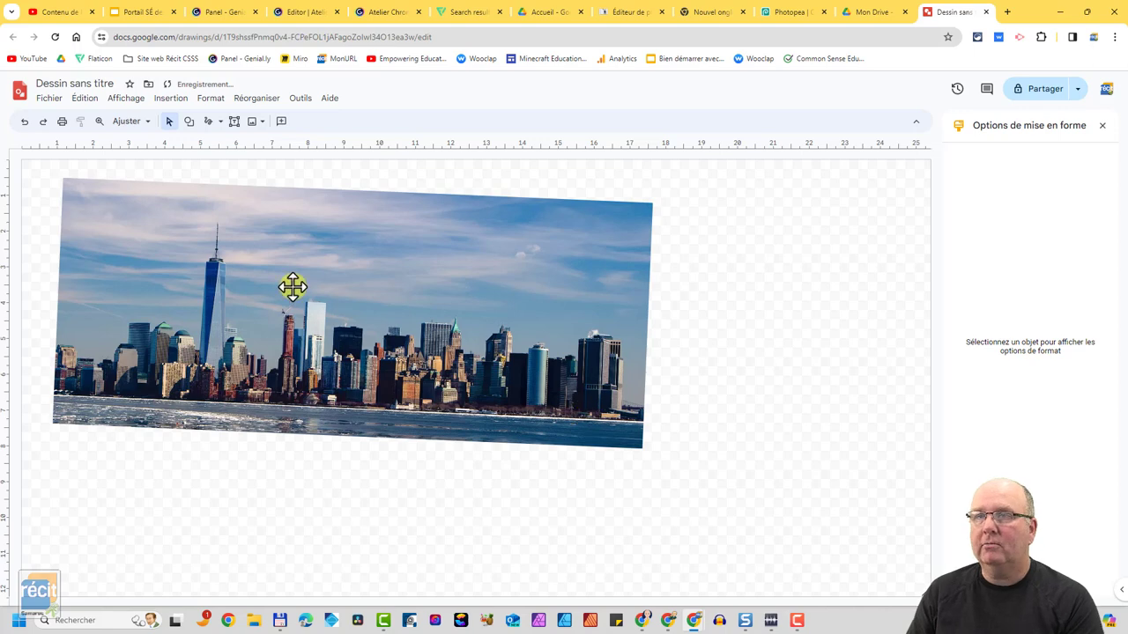
{"action": "left_click", "coordinate": [293, 283]}
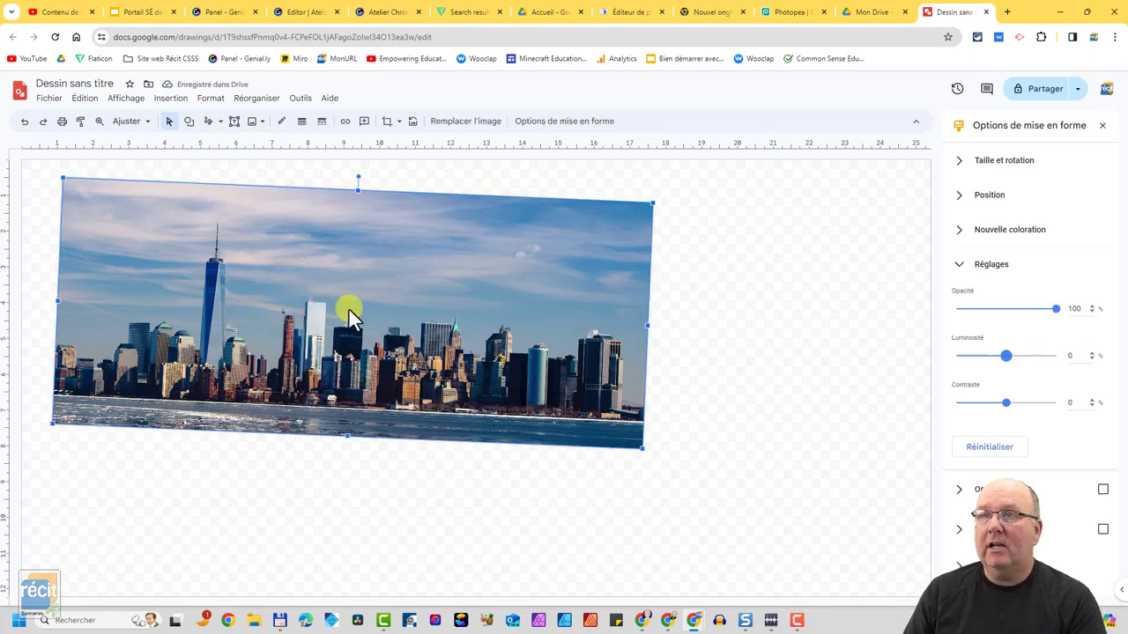
- Set the photo's brightness to -35 and add a drop shadow, leaving reflection off
{"action": "left_click", "coordinate": [525, 124]}
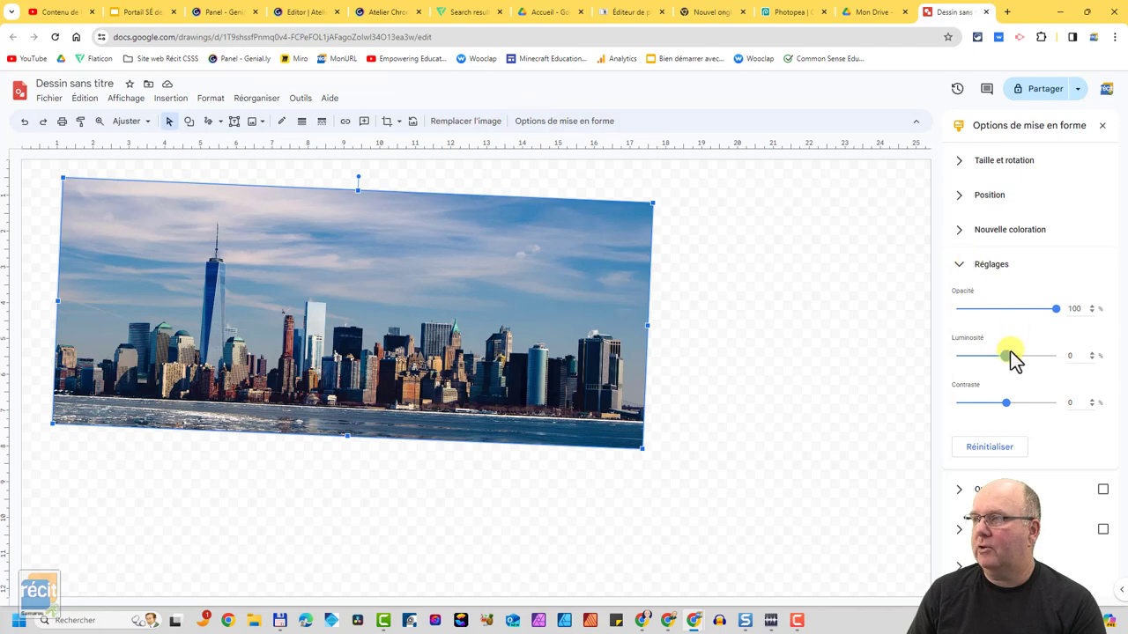
{"action": "left_click_drag", "start_coordinate": [1007, 365], "coordinate": [991, 366]}
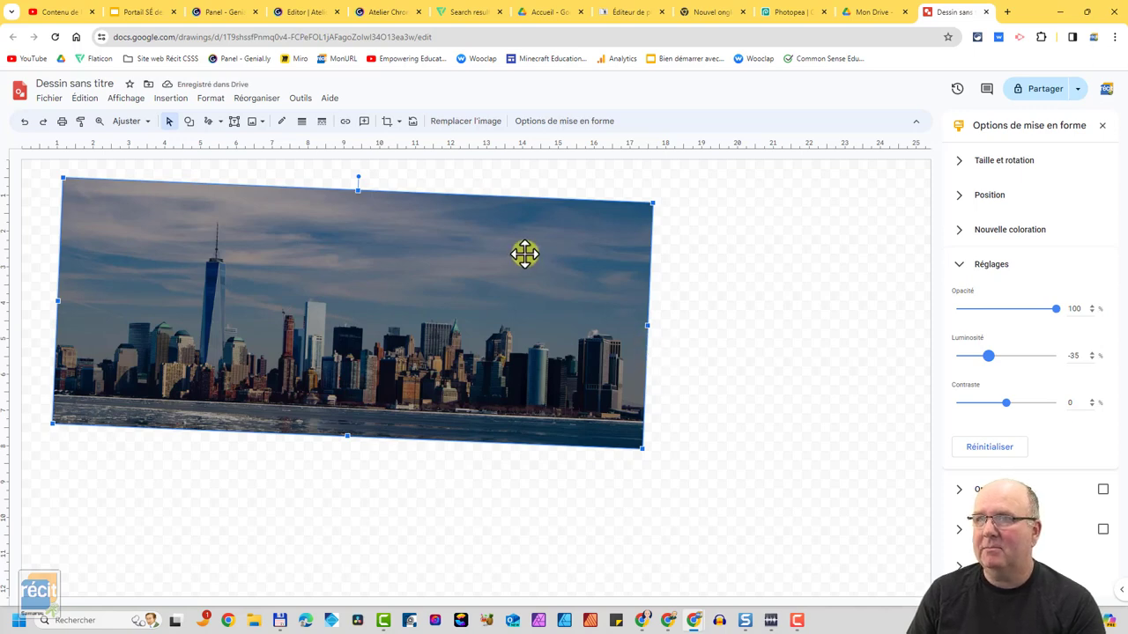
{"action": "left_click", "coordinate": [1103, 490]}
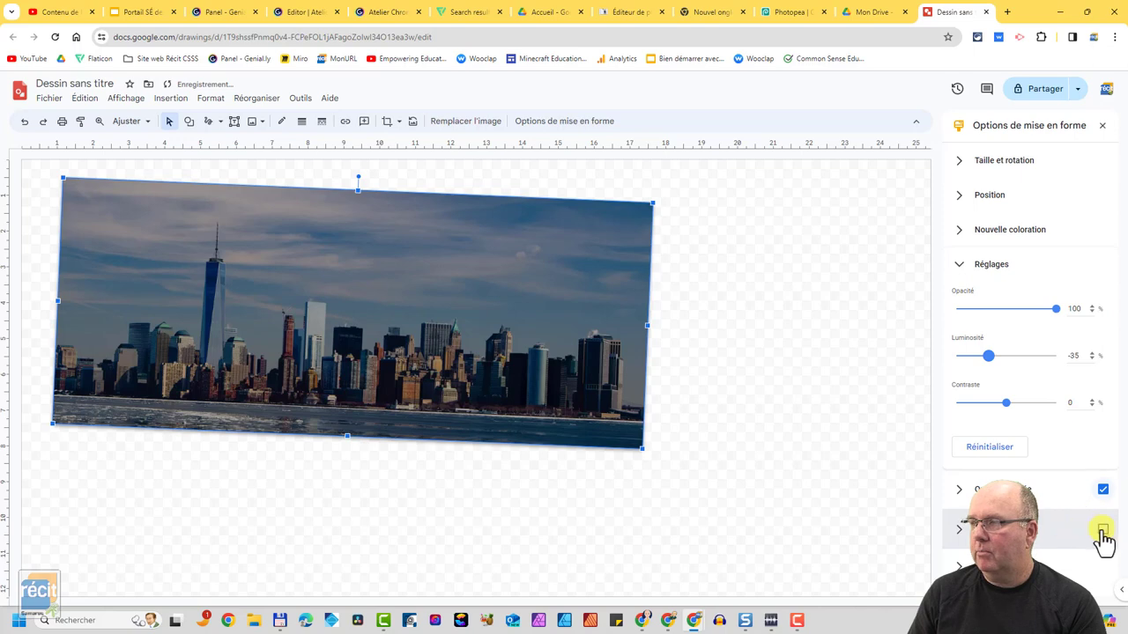
{"action": "left_click", "coordinate": [1102, 530]}
{"action": "left_click", "coordinate": [1102, 530]}
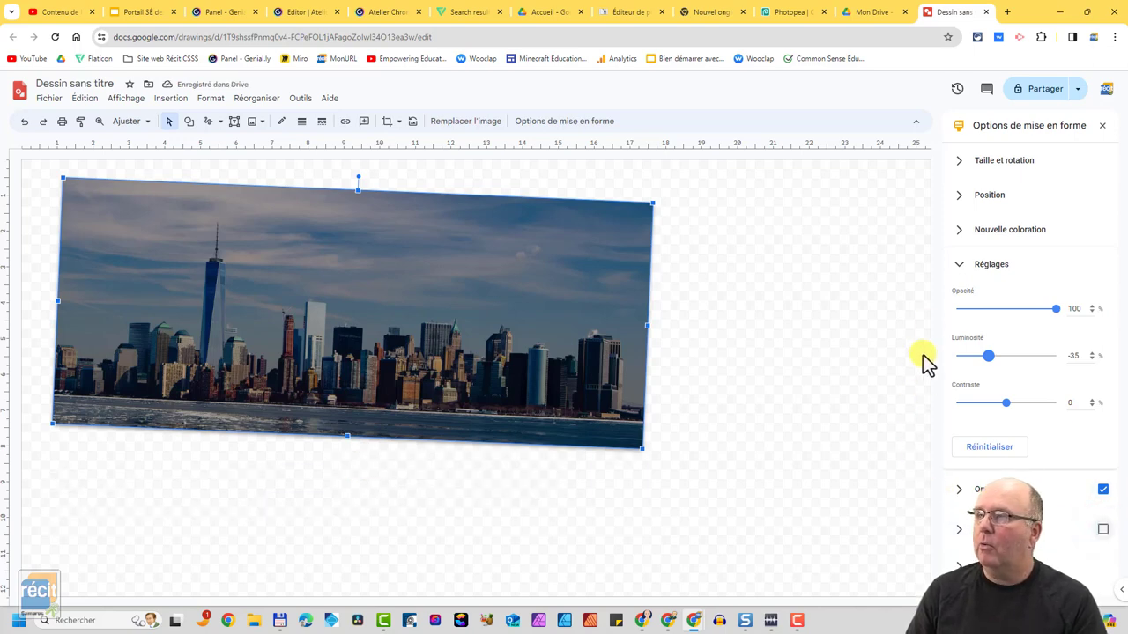
- Recolour the photo with the dark teal Sombre 6 preset
{"action": "left_click", "coordinate": [959, 234]}
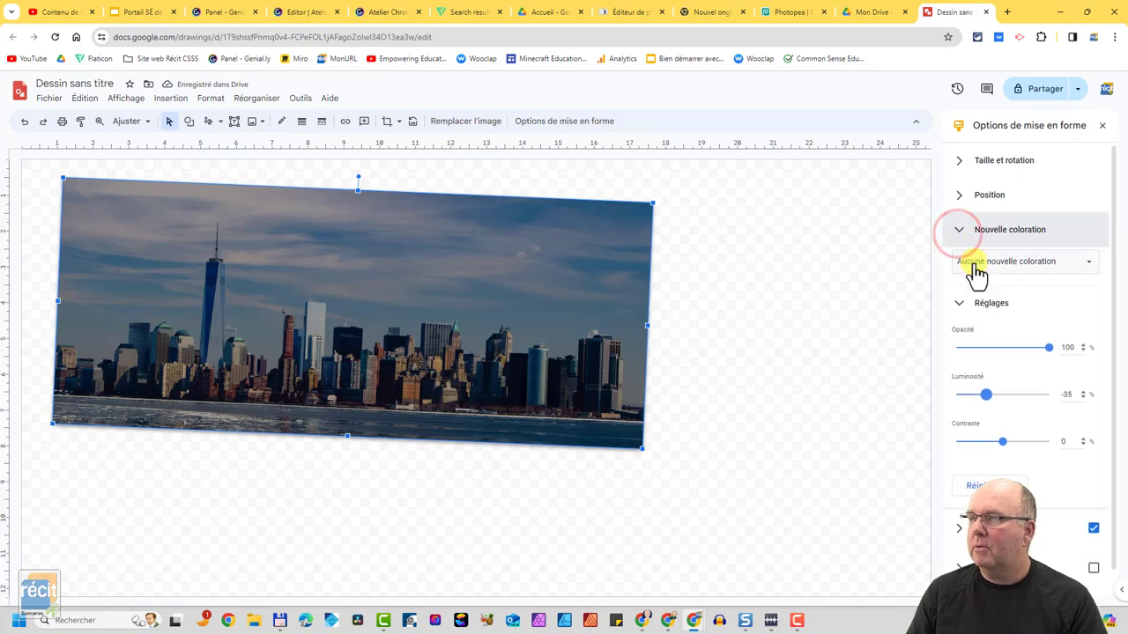
{"action": "left_click", "coordinate": [974, 262]}
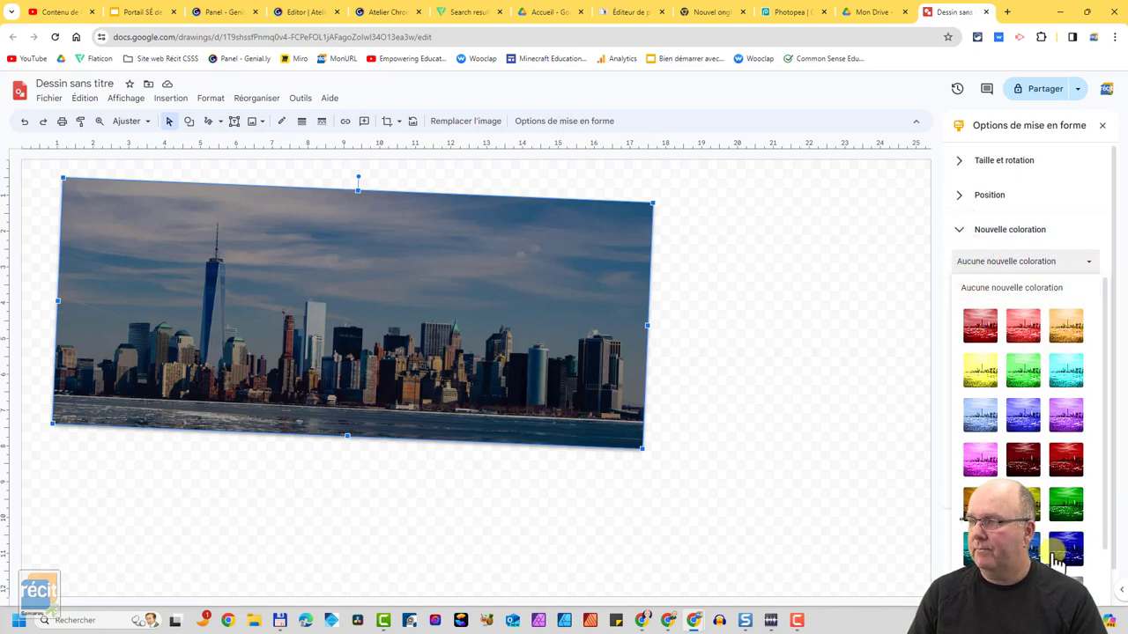
{"action": "left_click", "coordinate": [980, 546]}
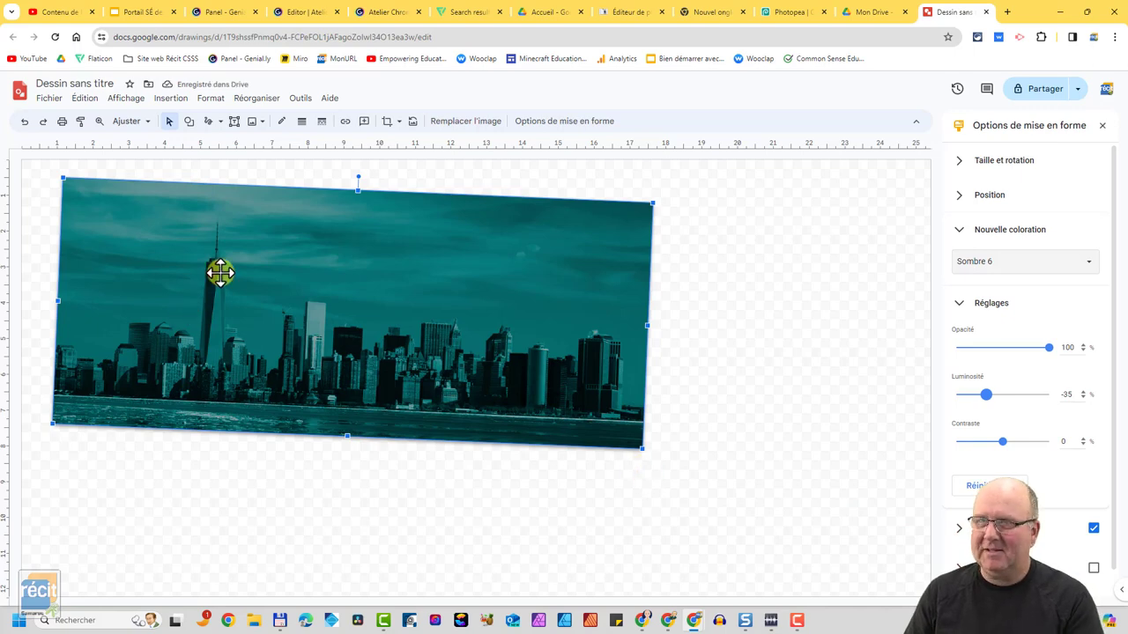
- Give the photo an 8 px border and deselect it
{"action": "left_click", "coordinate": [301, 120]}
{"action": "left_click", "coordinate": [324, 219]}
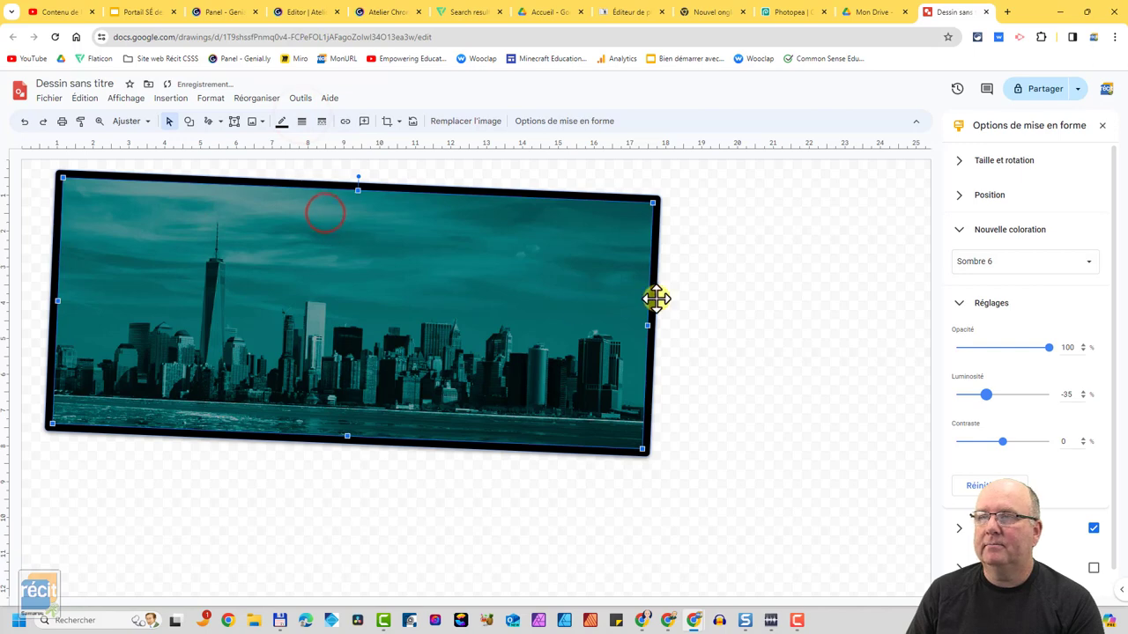
{"action": "left_click", "coordinate": [680, 300]}
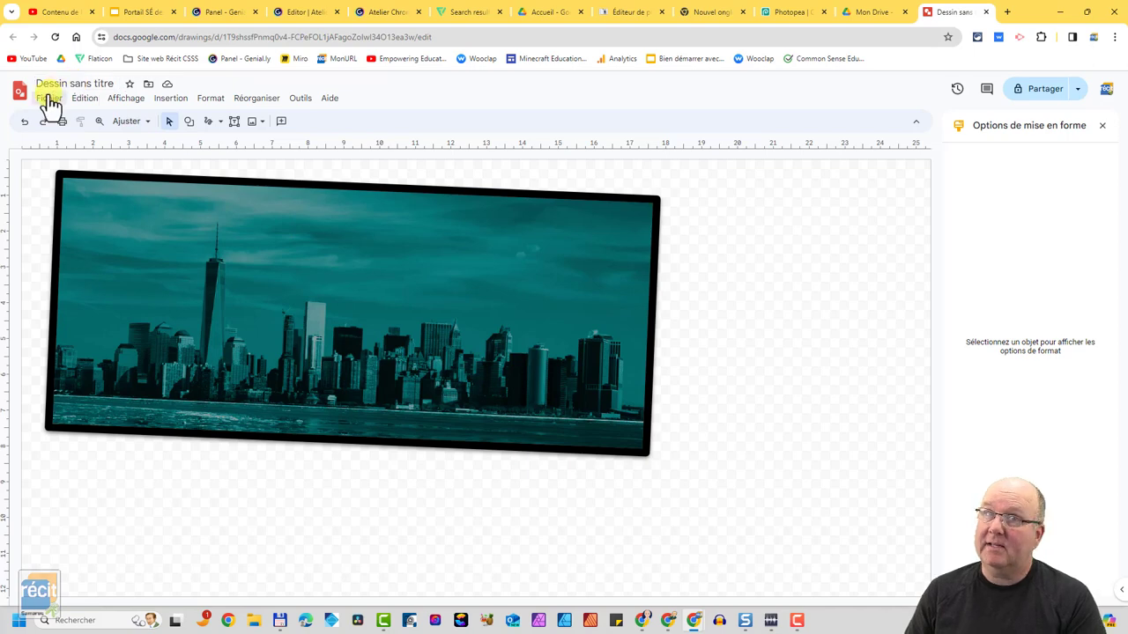
{"action": "left_click", "coordinate": [50, 101]}
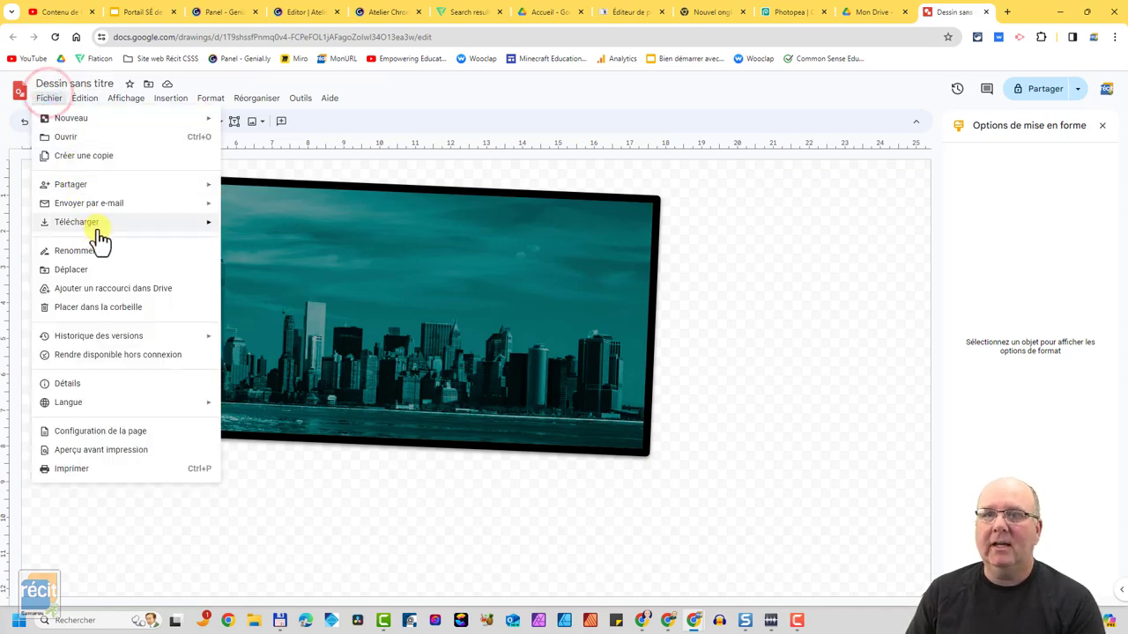
{"action": "mouse_move", "coordinate": [100, 231]}
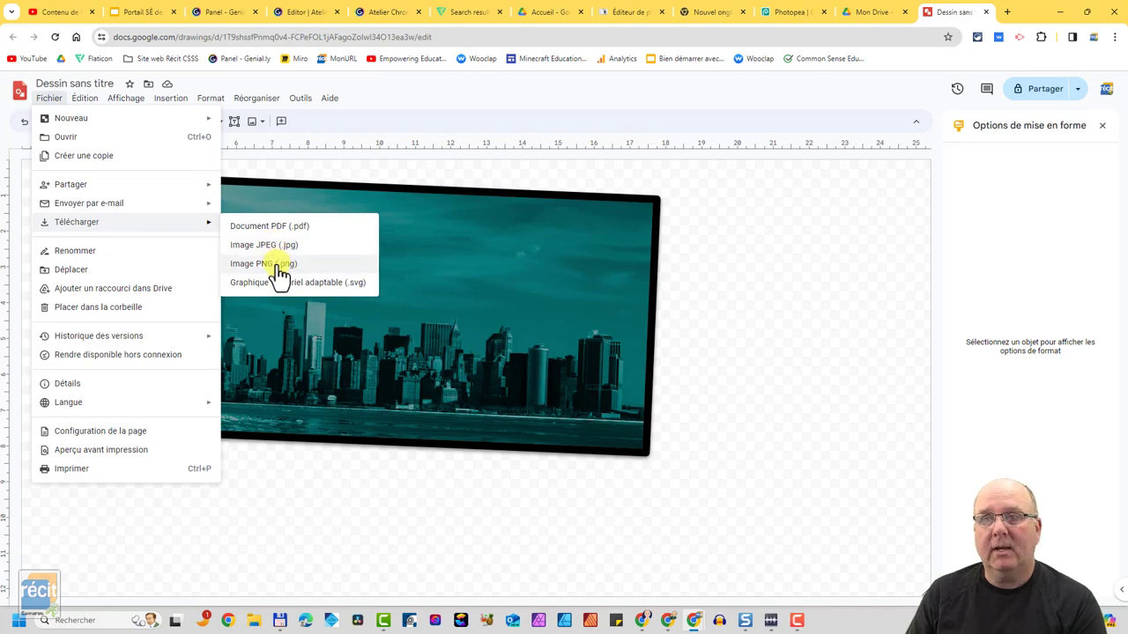
{"action": "left_click", "coordinate": [688, 342]}
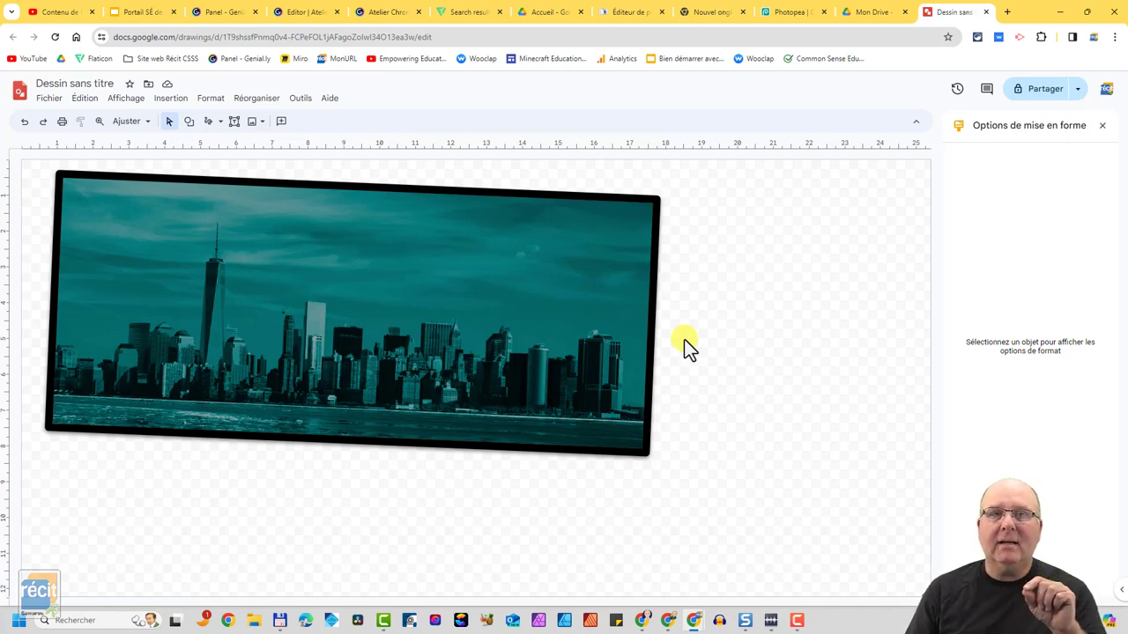
- Draw a freehand loop around the central towers
{"action": "left_click", "coordinate": [210, 123]}
{"action": "mouse_move", "coordinate": [368, 296]}
{"action": "left_mouse_down"}
{"action": "mouse_move", "coordinate": [272, 393]}
{"action": "mouse_move", "coordinate": [361, 298]}
{"action": "left_mouse_up"}
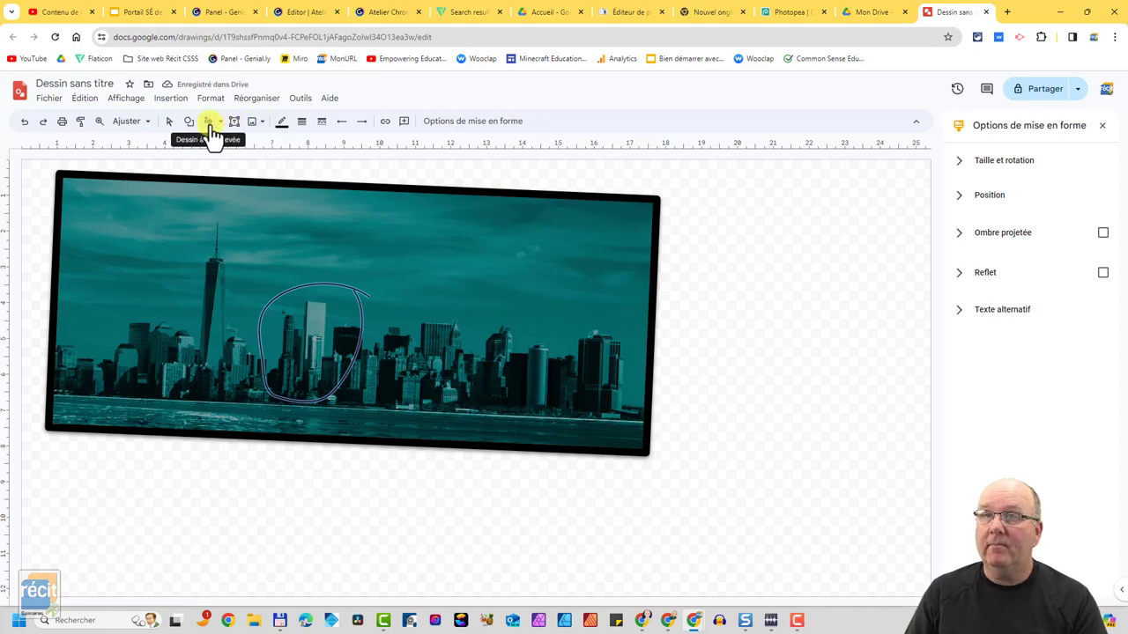
{"action": "left_click", "coordinate": [219, 122]}
- Add a right-arrow shape in the upper-left sky and rotate it to point down-right
{"action": "left_click", "coordinate": [189, 121]}
{"action": "left_click", "coordinate": [202, 161]}
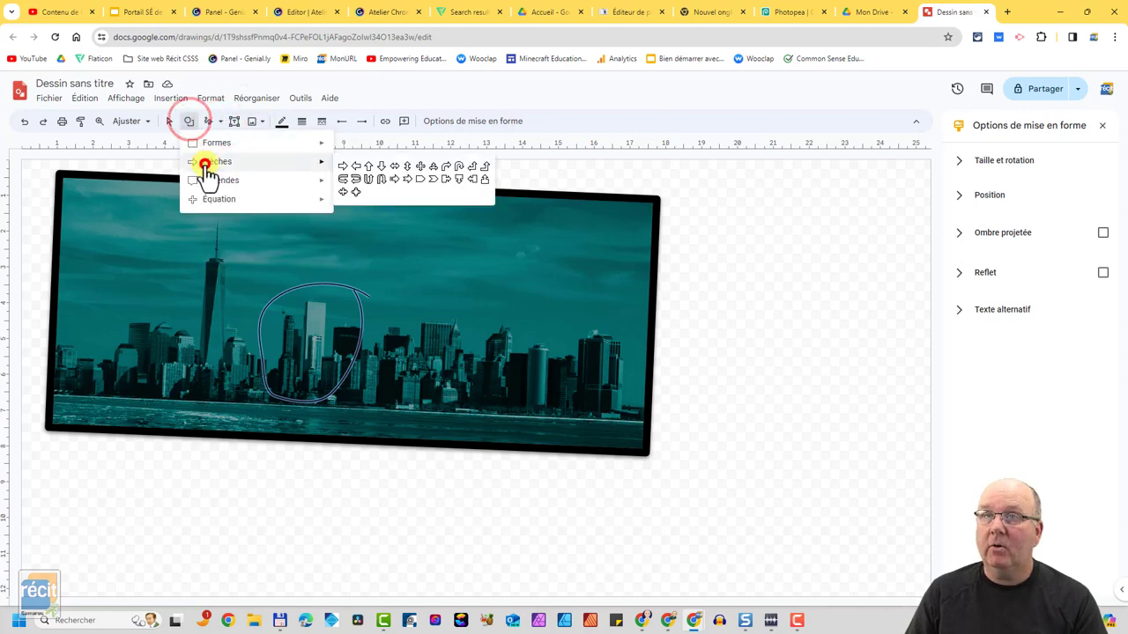
{"action": "left_click", "coordinate": [343, 165]}
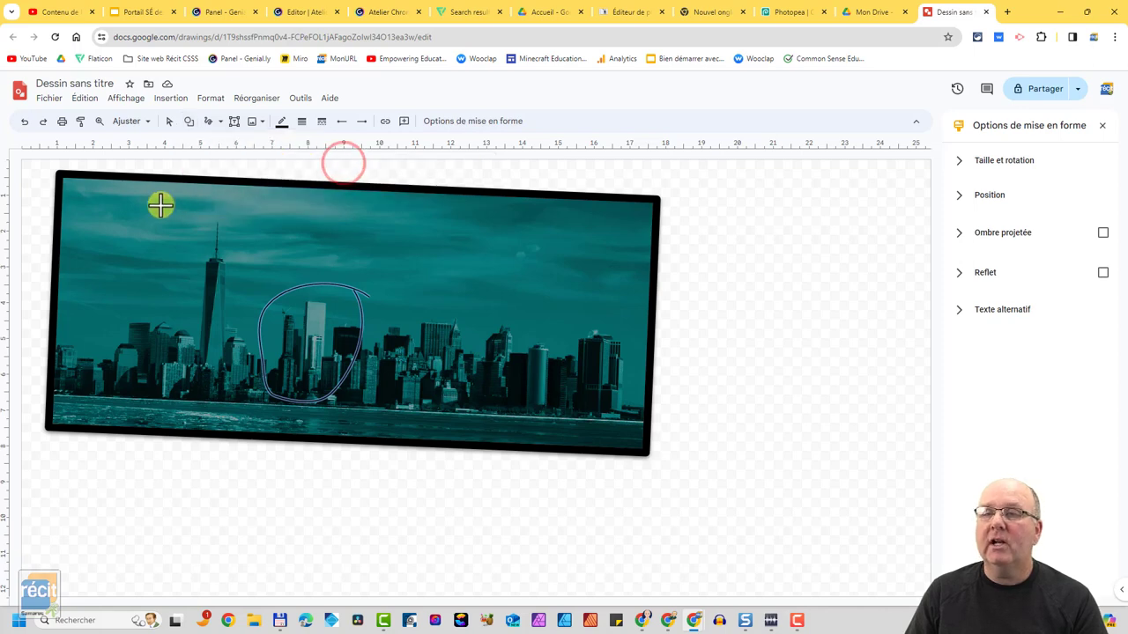
{"action": "left_click_drag", "start_coordinate": [158, 206], "coordinate": [233, 270]}
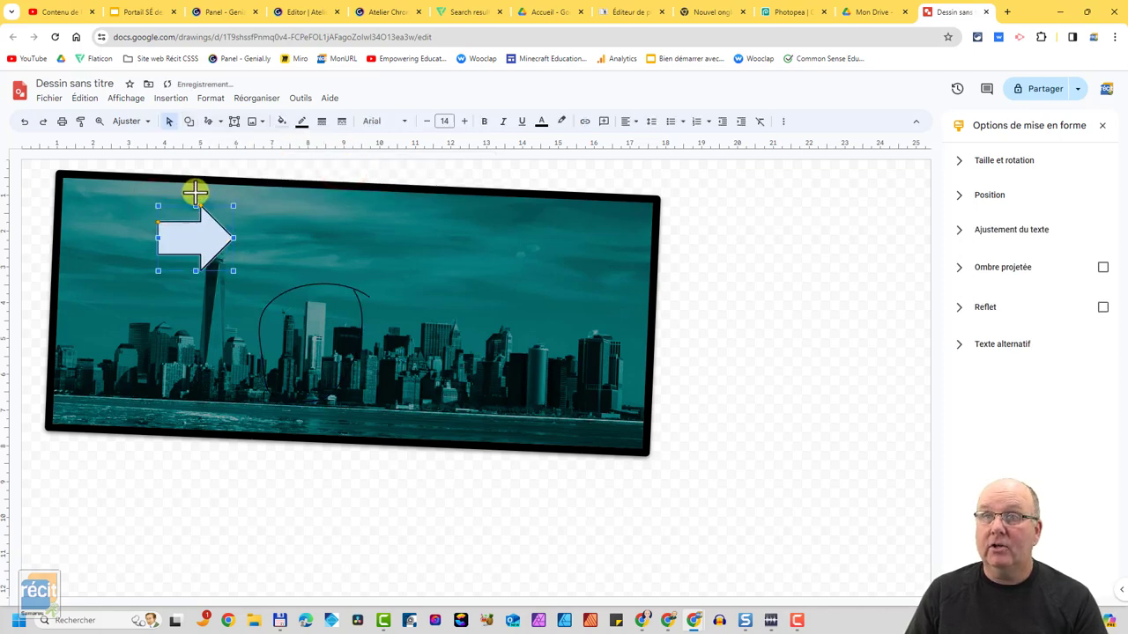
{"action": "left_click_drag", "start_coordinate": [195, 191], "coordinate": [192, 236]}
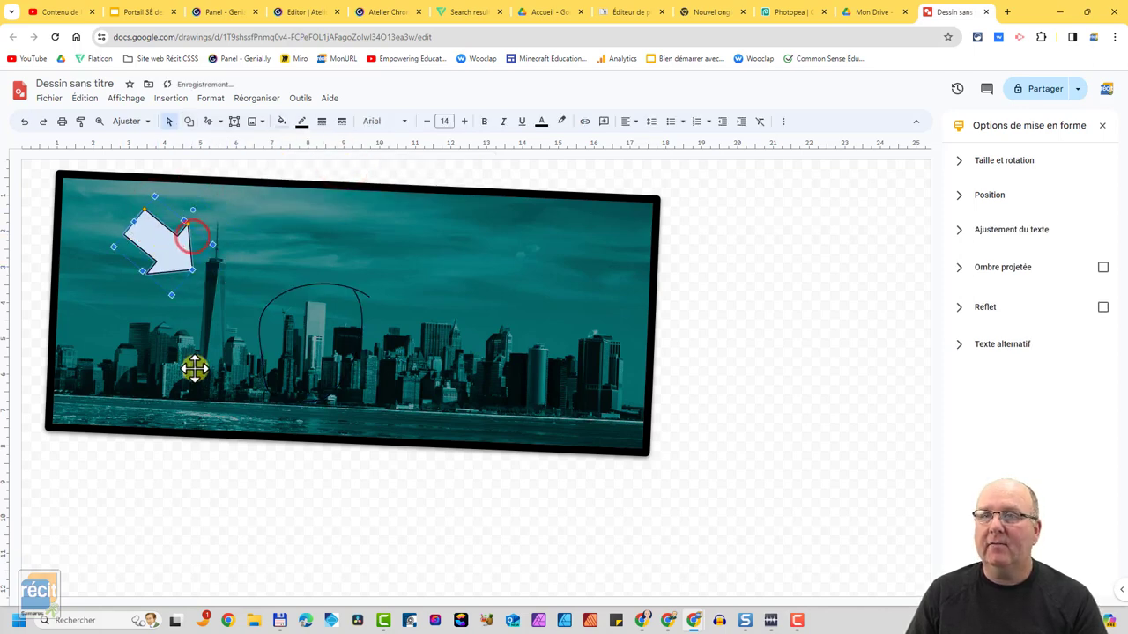